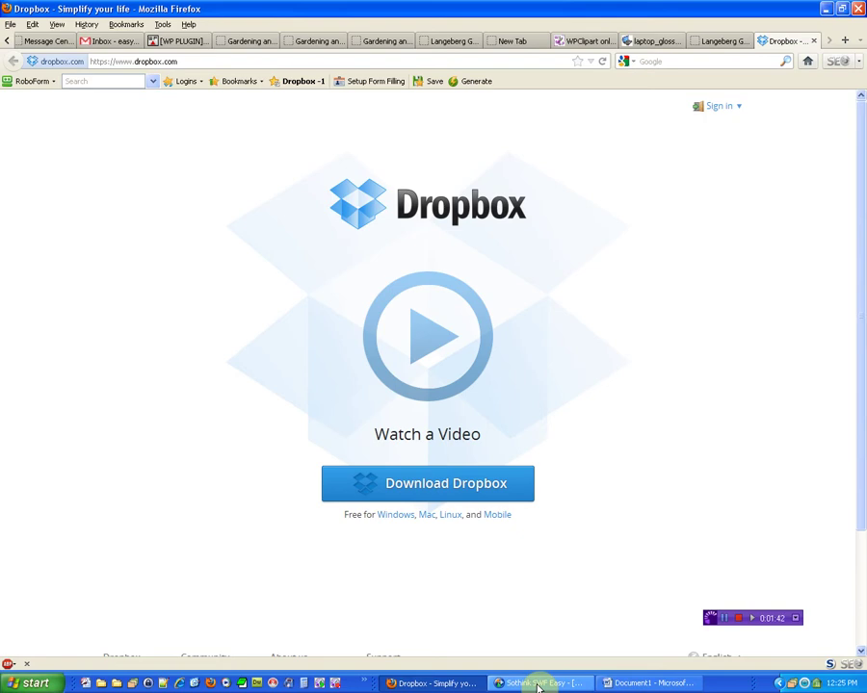
Download the Dropbox installer as C:\temptest\Dropbox 1.4.7_2.exe and run it from its folder to install Dropbox
left_click(740, 111)
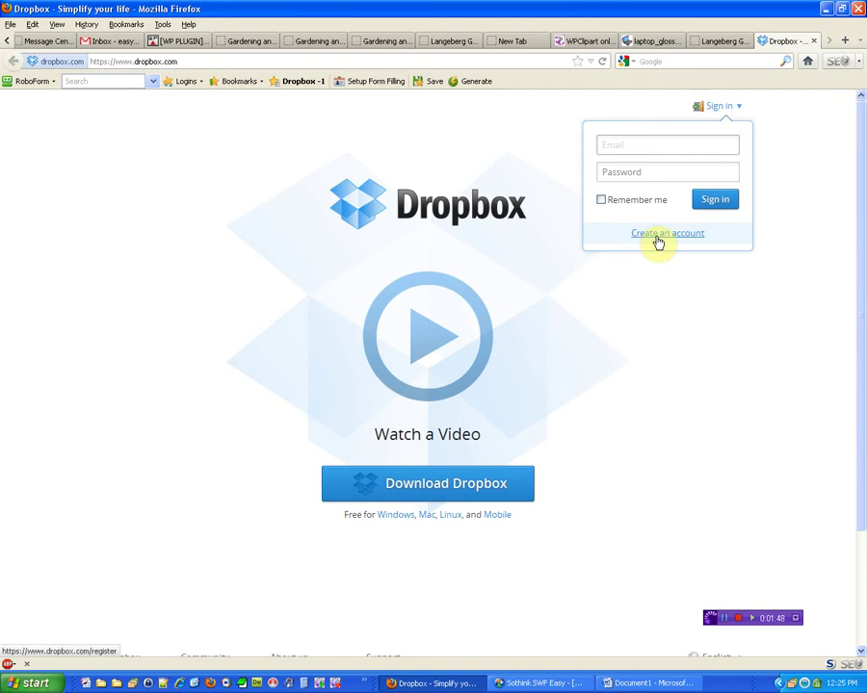
left_click(683, 310)
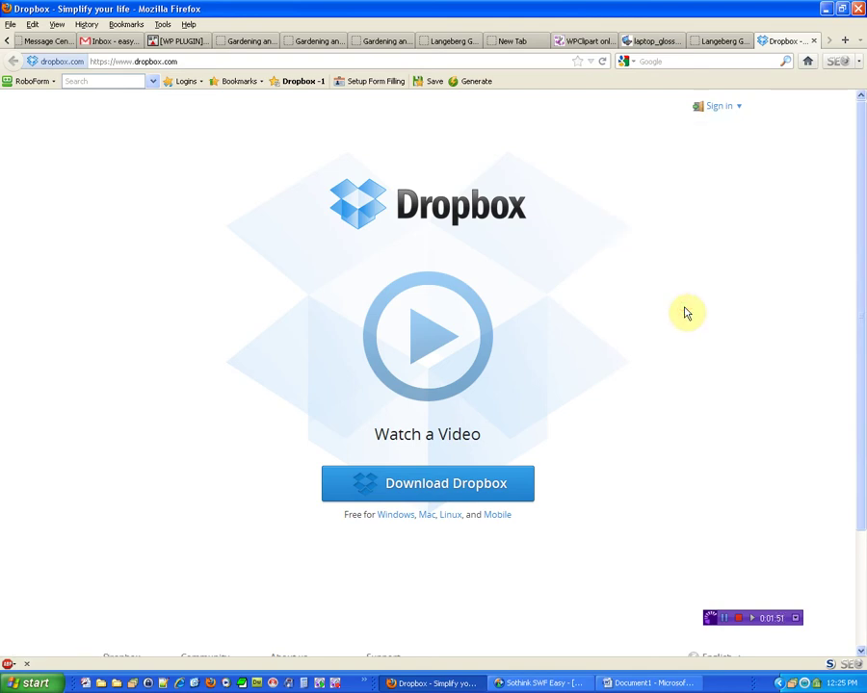
left_click(446, 493)
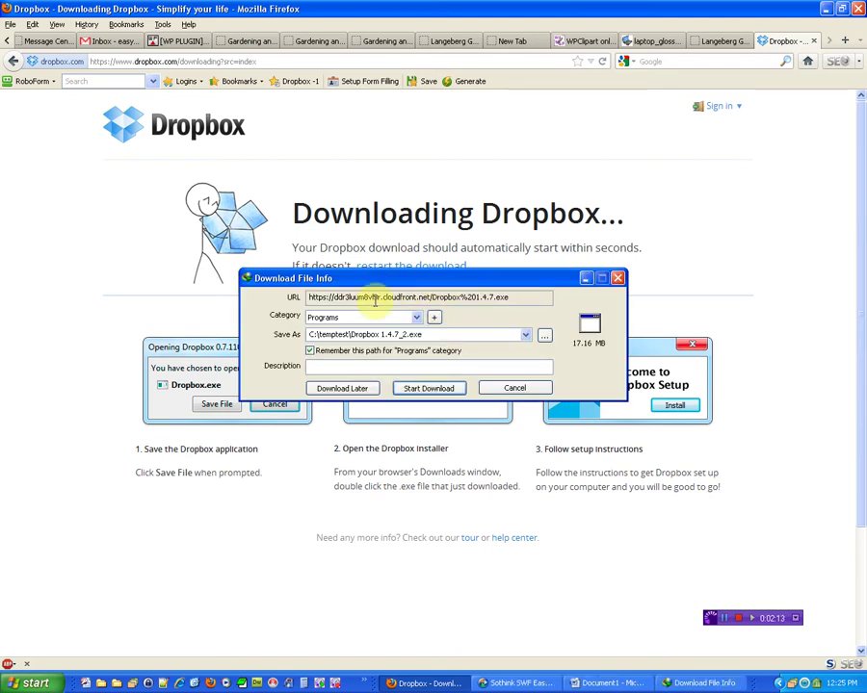
left_click(433, 481)
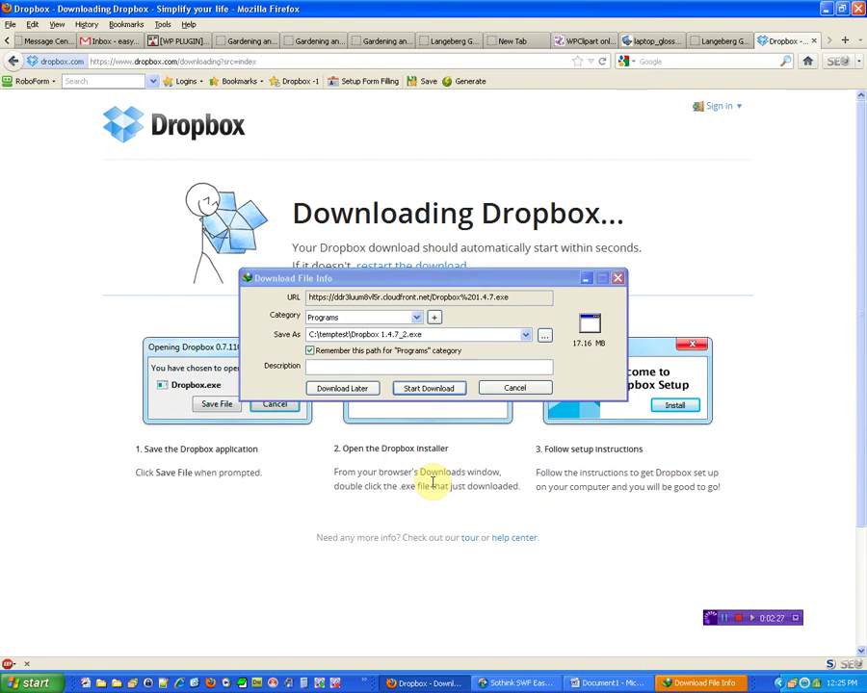
left_click(424, 390)
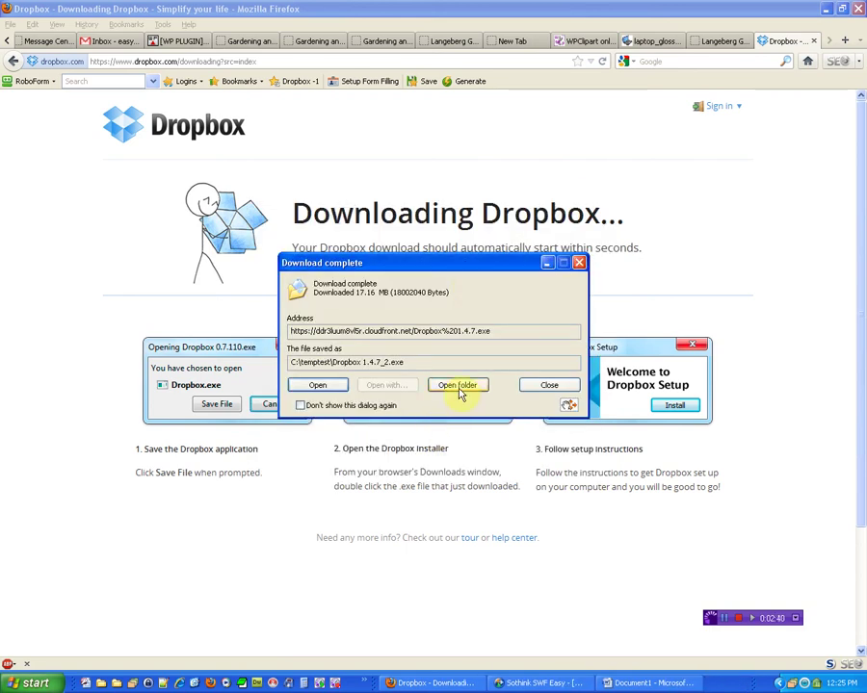
left_click(458, 386)
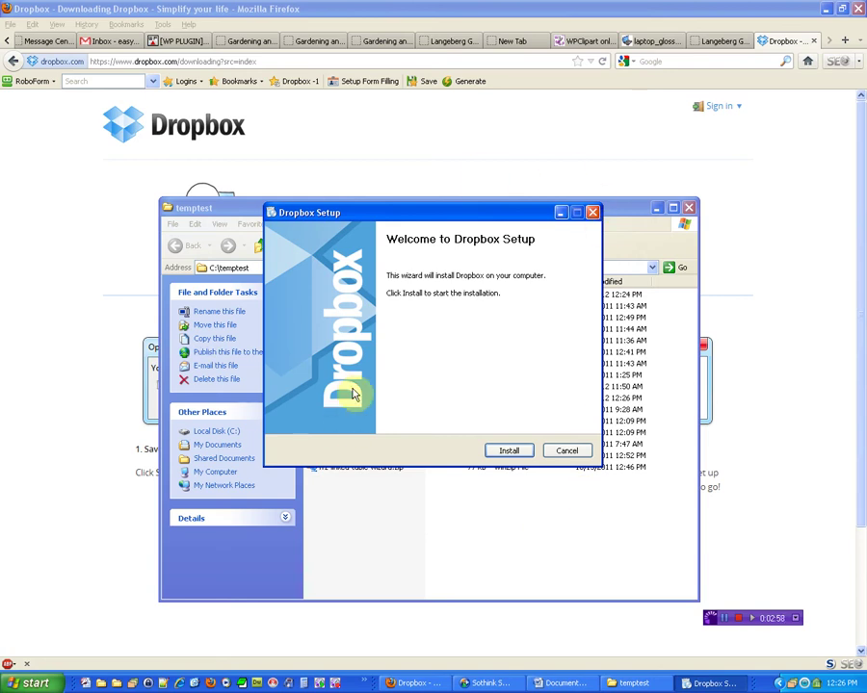
left_click(499, 457)
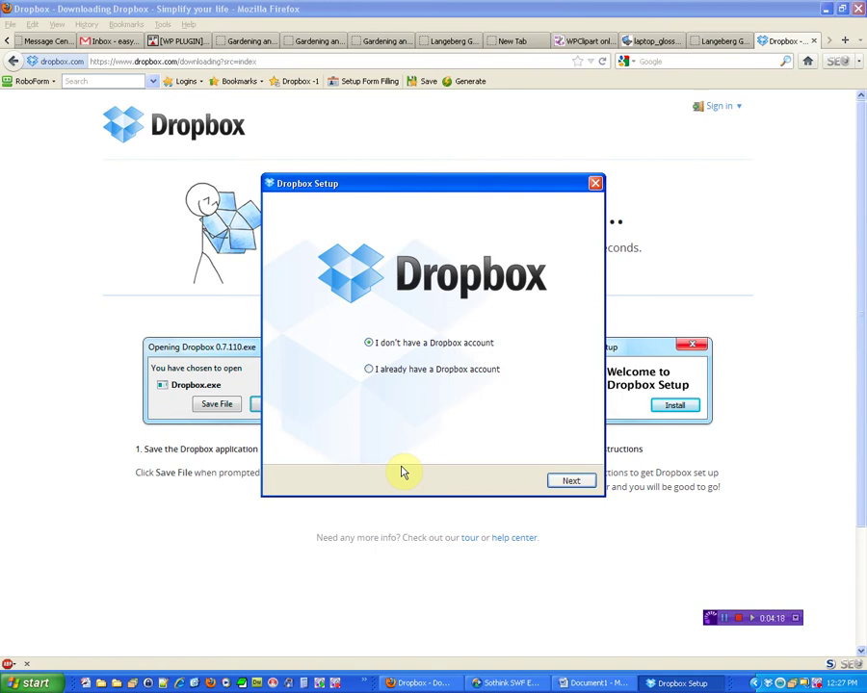
Log in to an existing Dropbox account with the account e-mail and password, and keep the free 2 GB plan
left_click(368, 372)
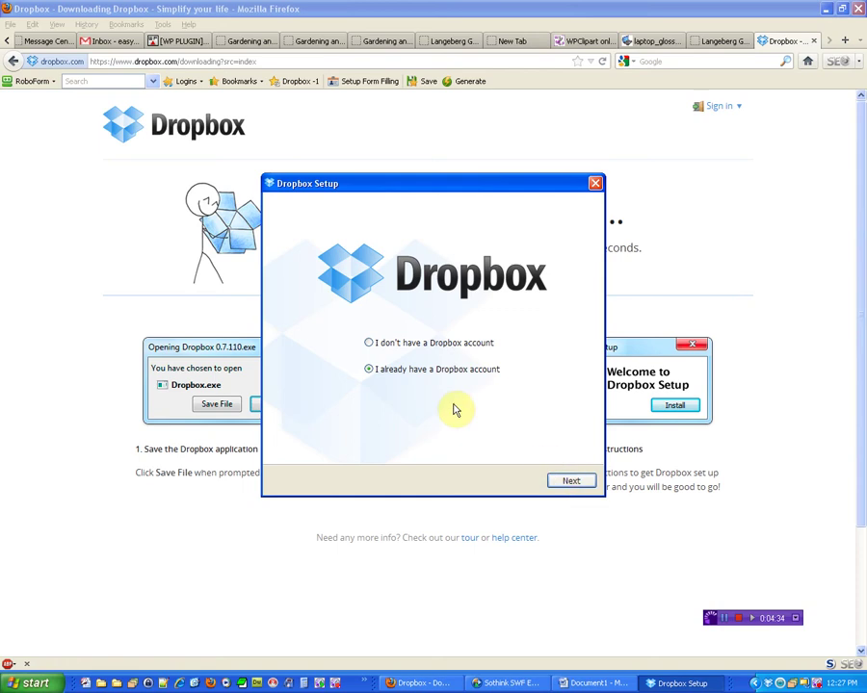
left_click(559, 480)
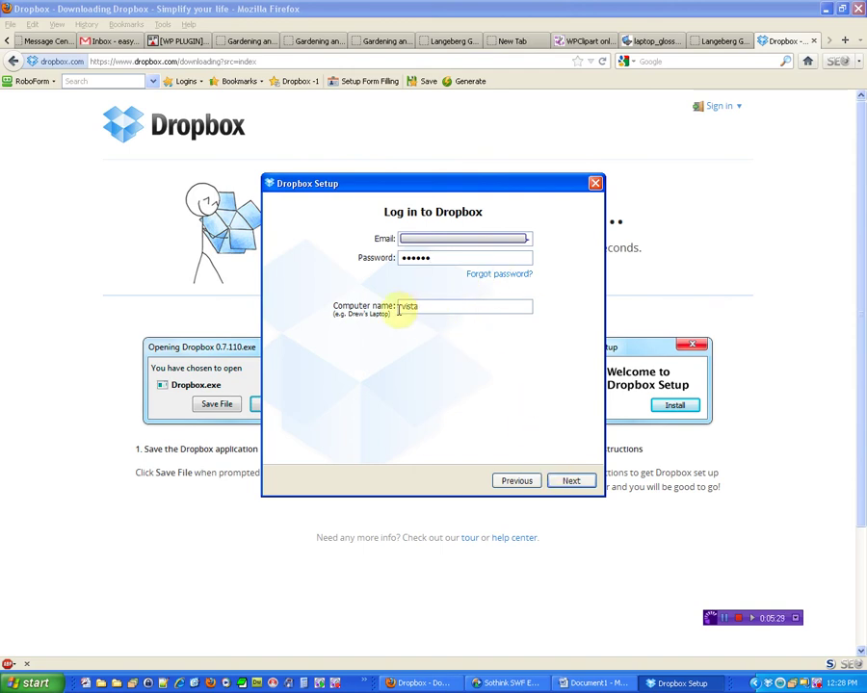
left_click(567, 484)
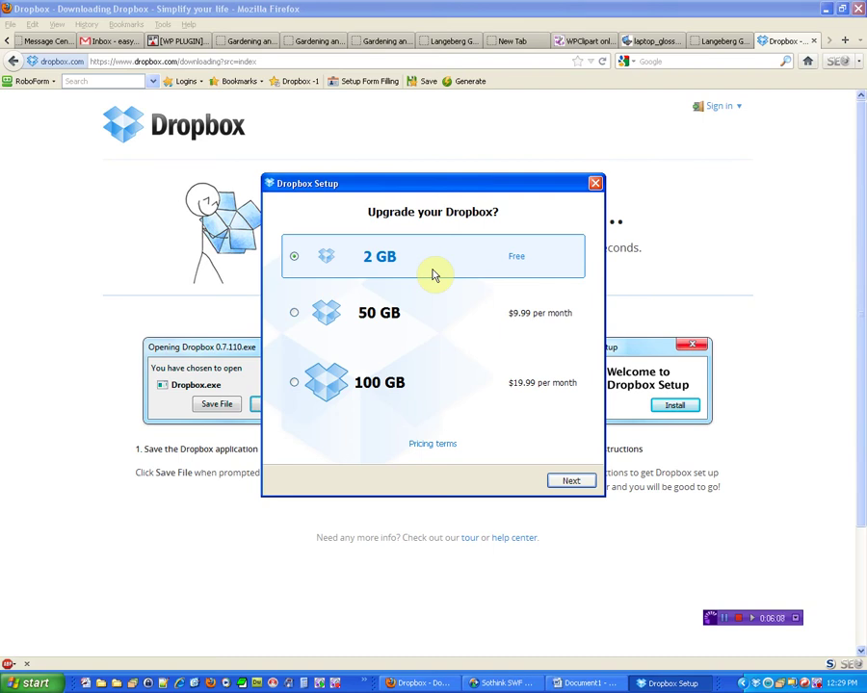
left_click(564, 483)
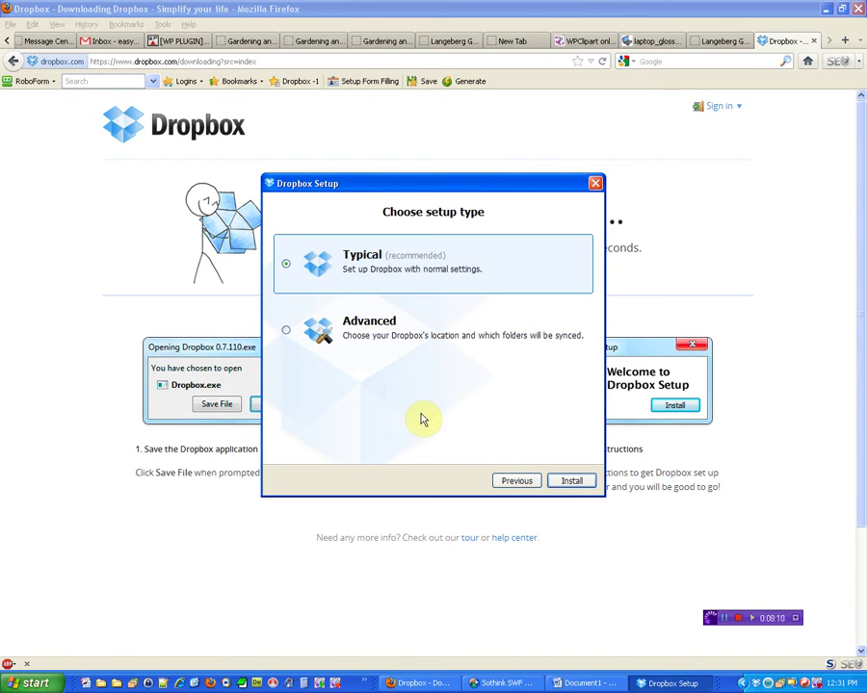
left_click(286, 332)
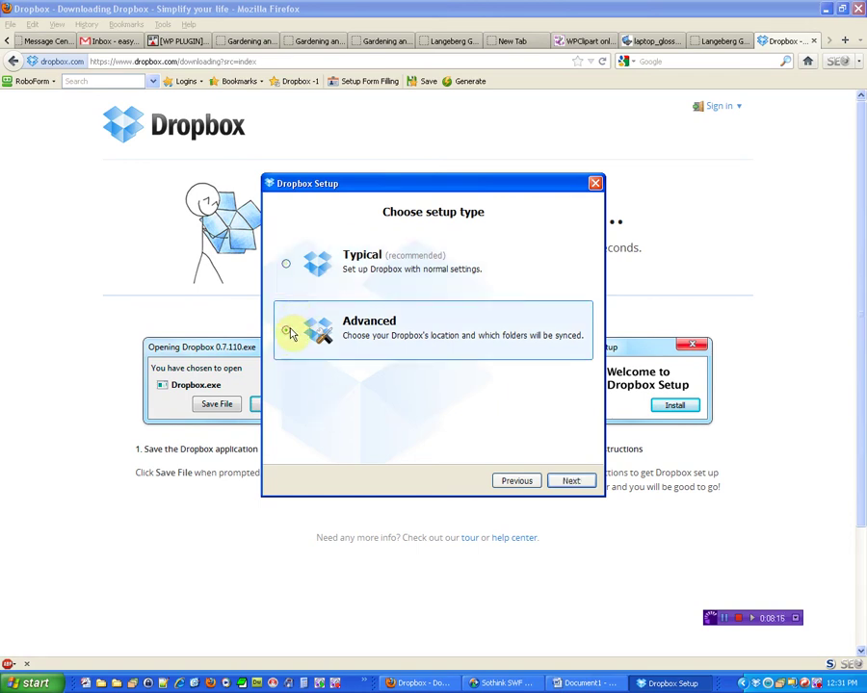
left_click(570, 479)
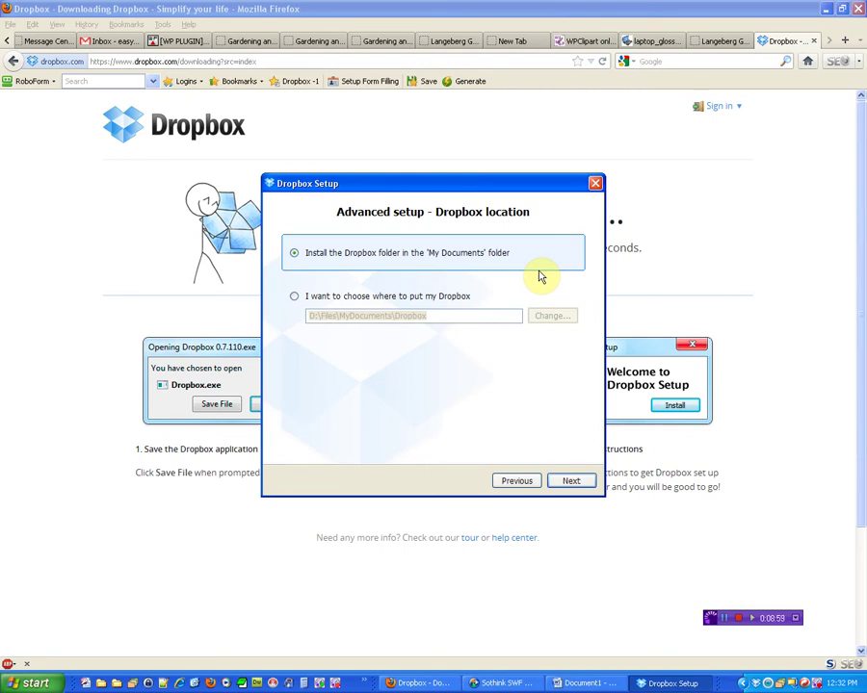
left_click(295, 296)
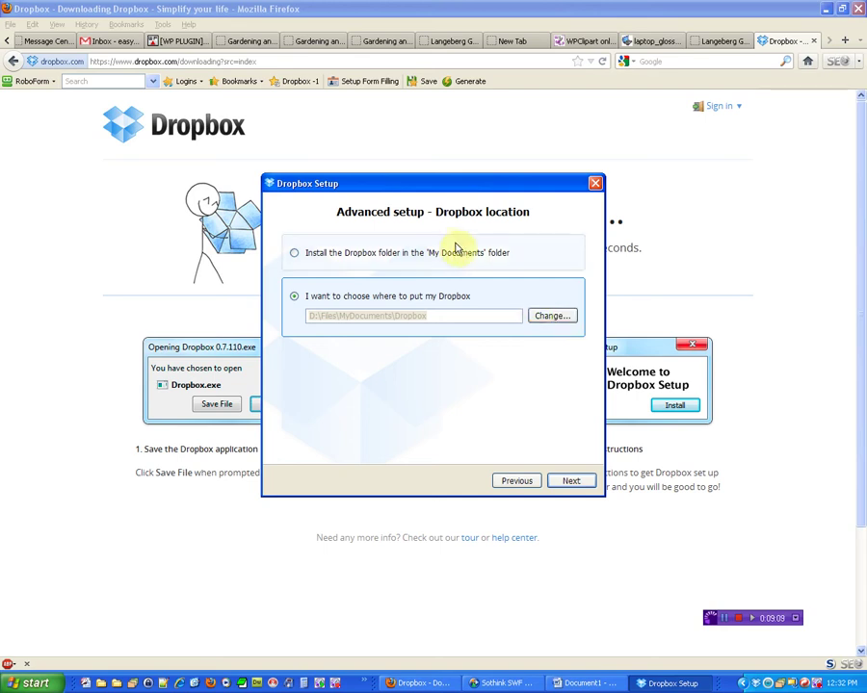
left_click(297, 253)
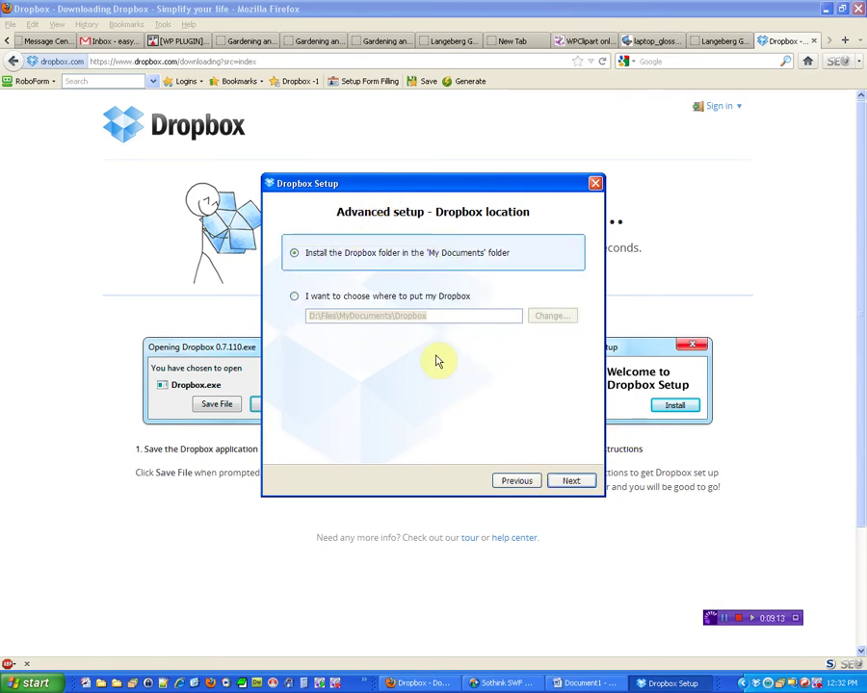
left_click(517, 482)
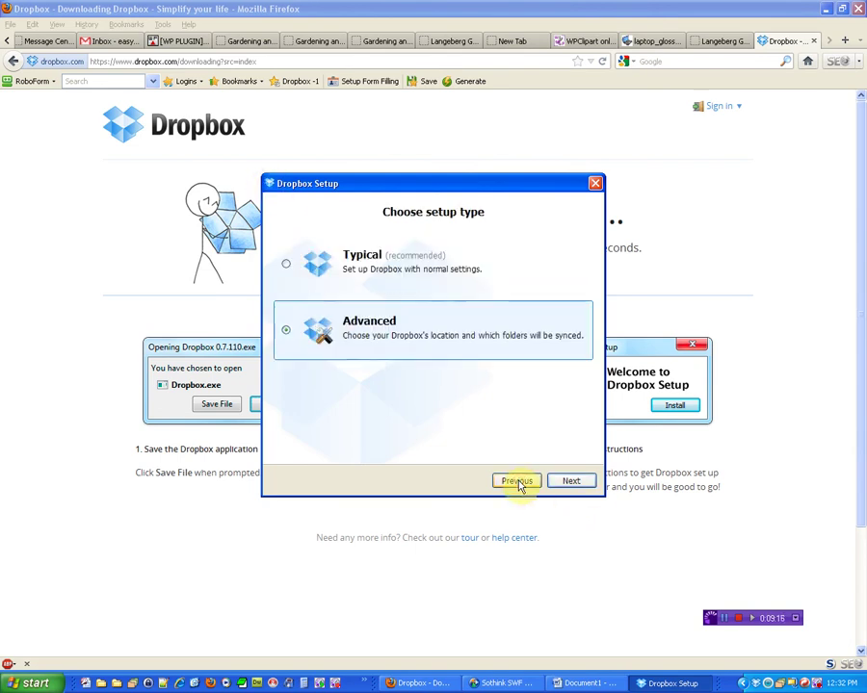
left_click(286, 264)
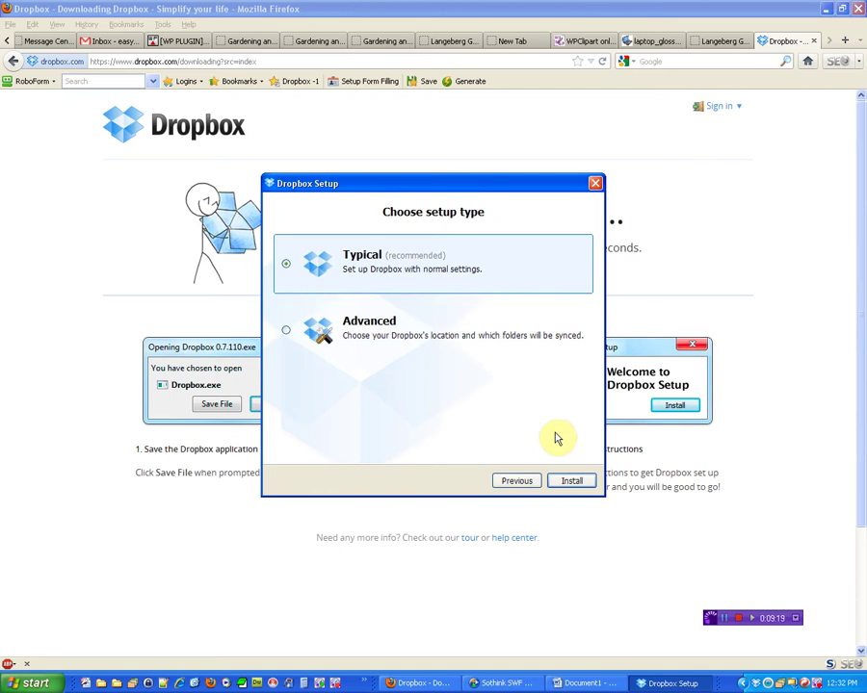
Install with the Advanced setup type, placing the Dropbox folder in My Documents and syncing all folders to this computer
left_click(286, 331)
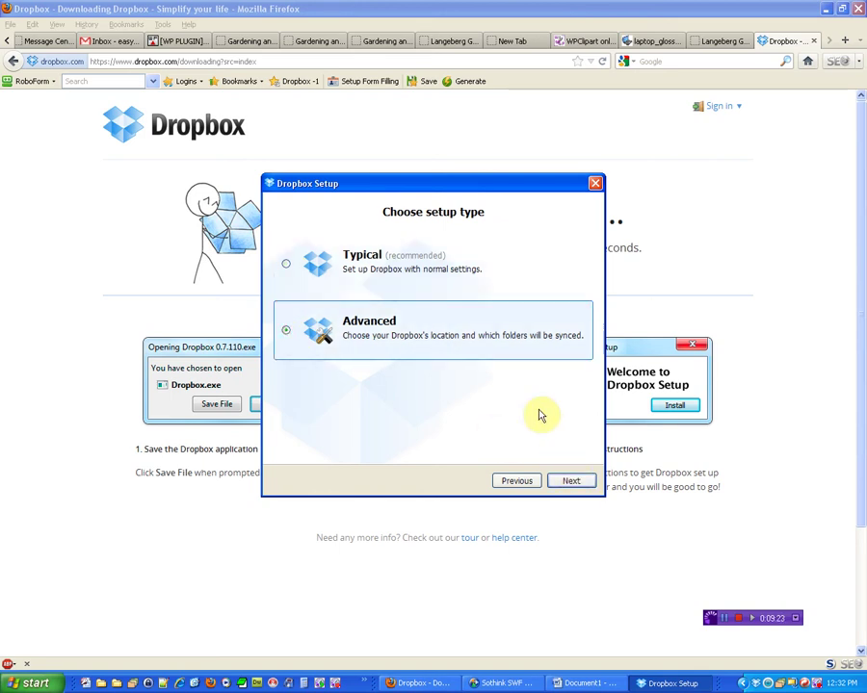
left_click(568, 480)
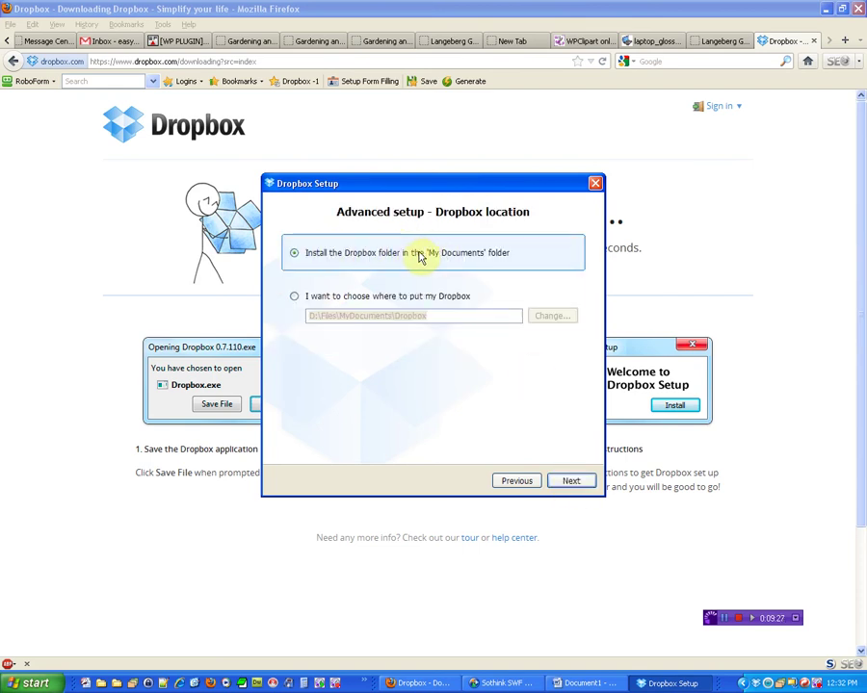
left_click(569, 482)
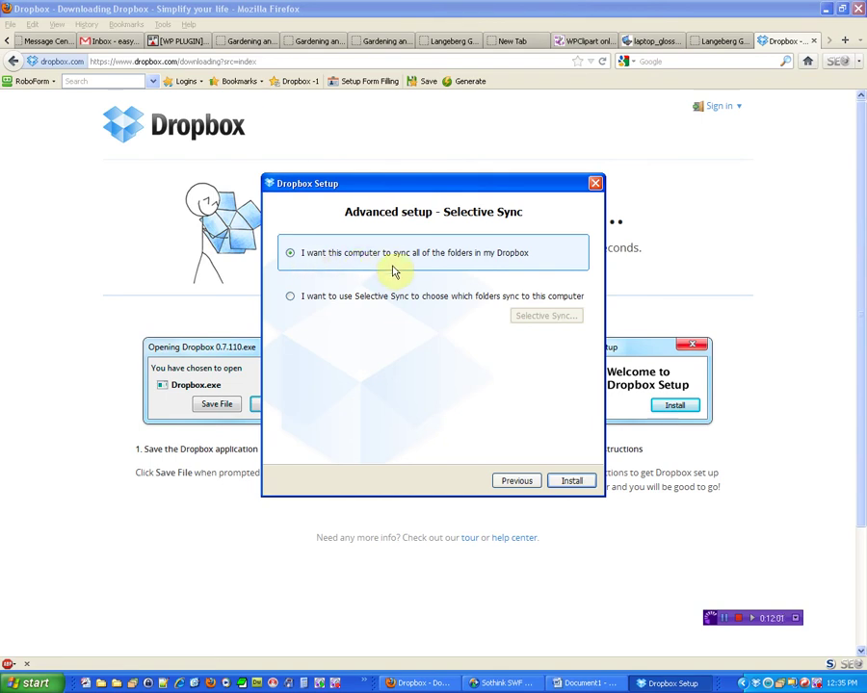
left_click(570, 482)
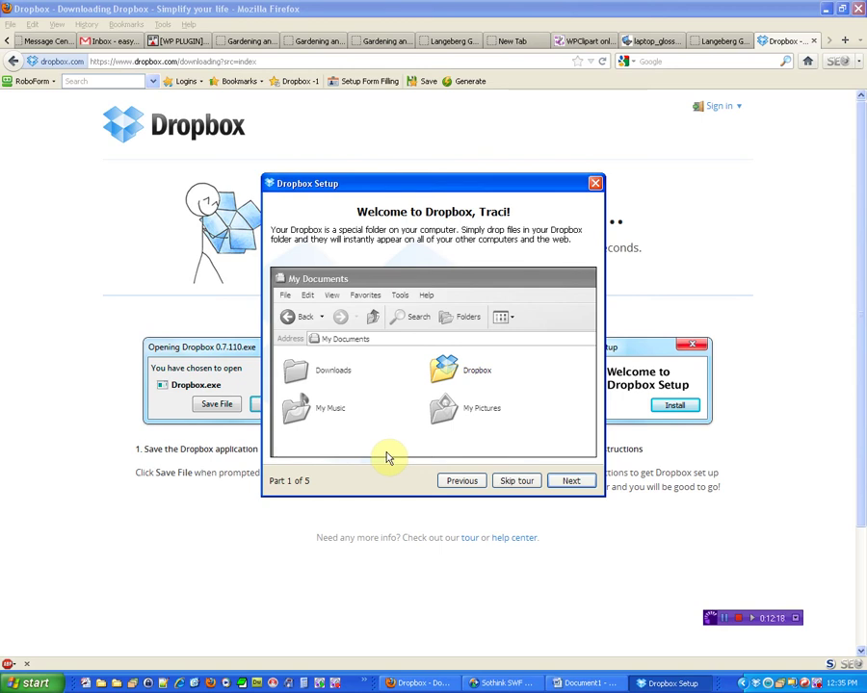
Skip the Dropbox tour and finish the setup, opening the Dropbox folder
left_click(516, 481)
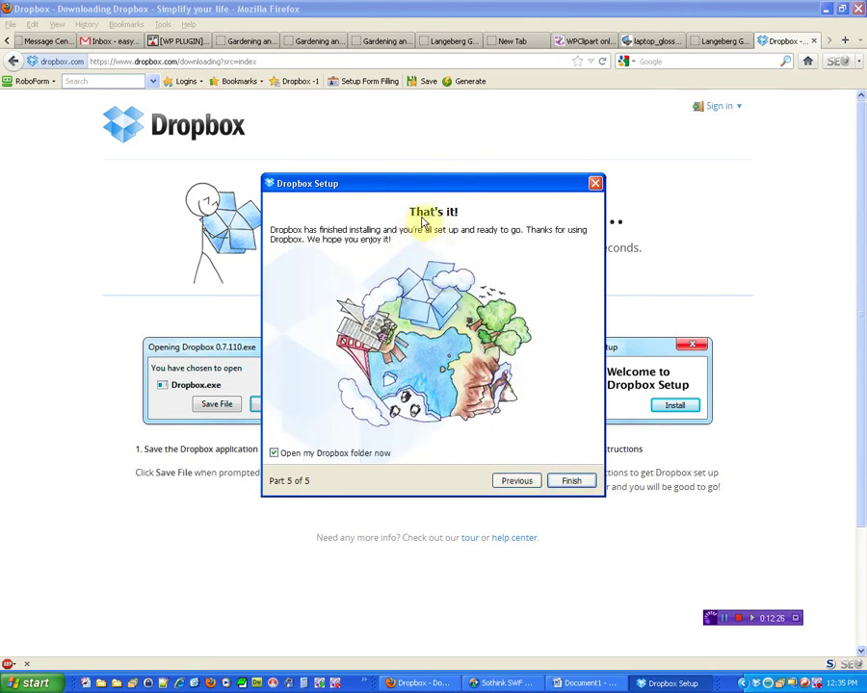
left_click(564, 480)
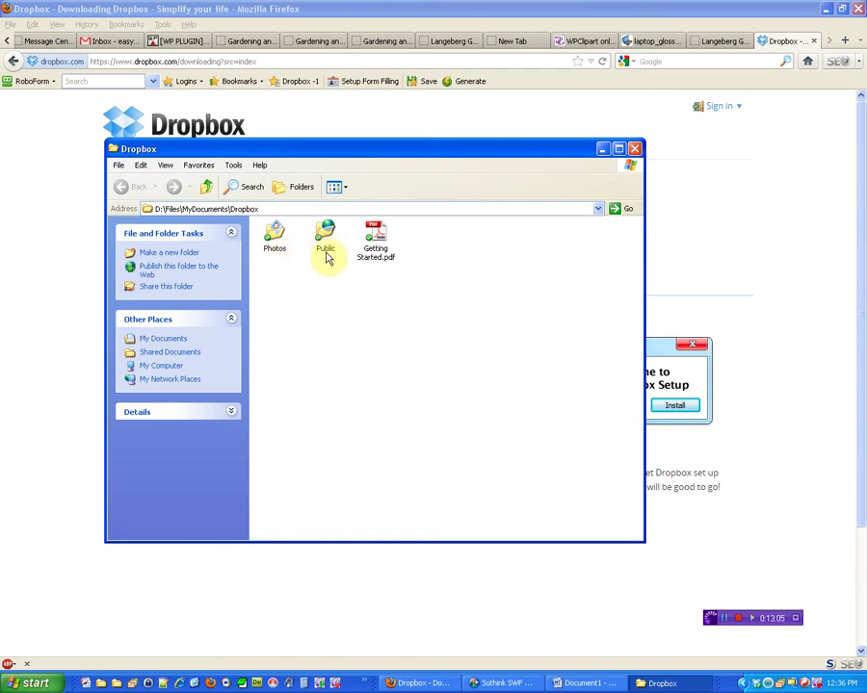
Look through the Dropbox folder's default items, including the contents of the Photos folder, and return to the main Dropbox folder
left_click(377, 255)
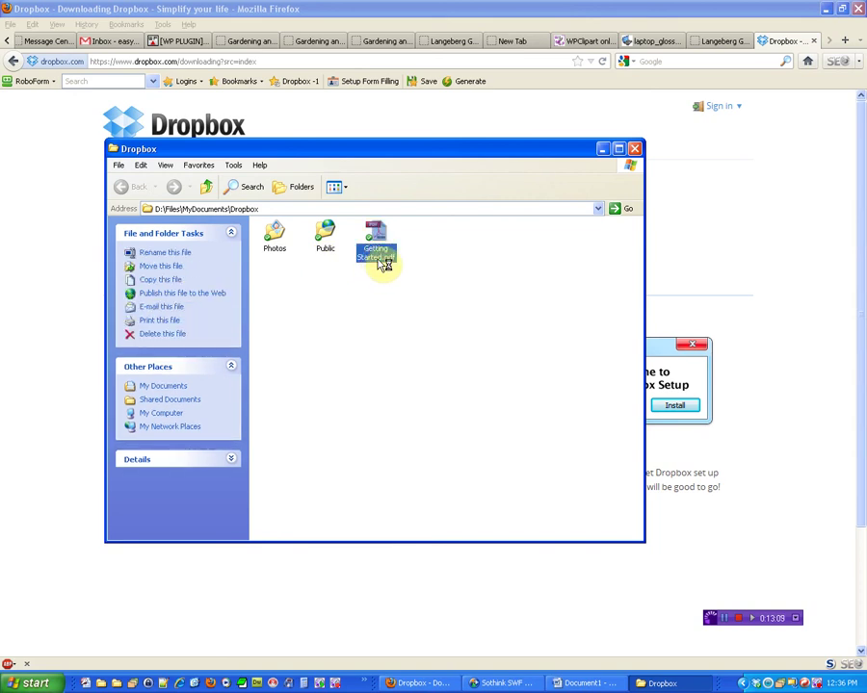
double_click(270, 239)
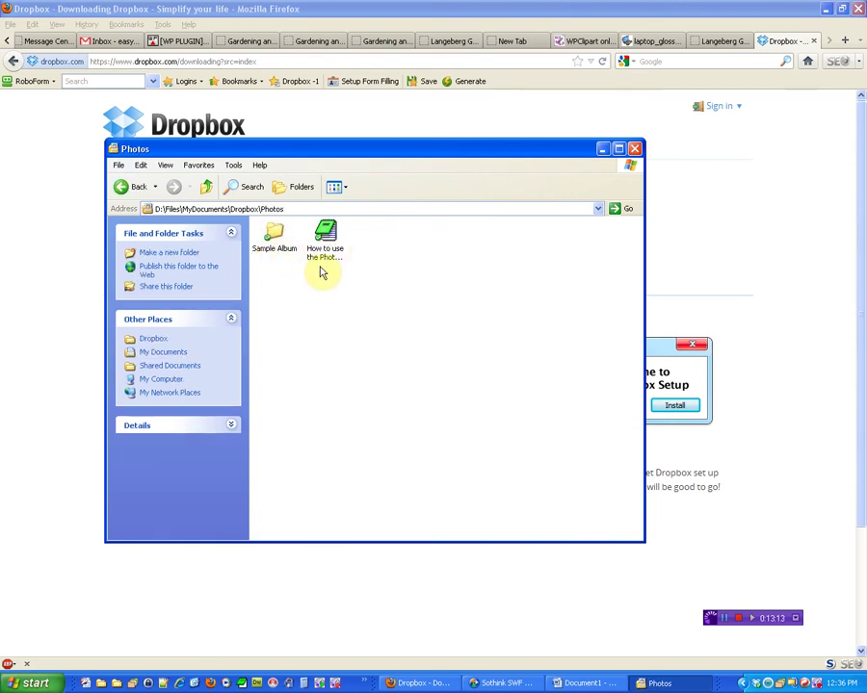
left_click(125, 186)
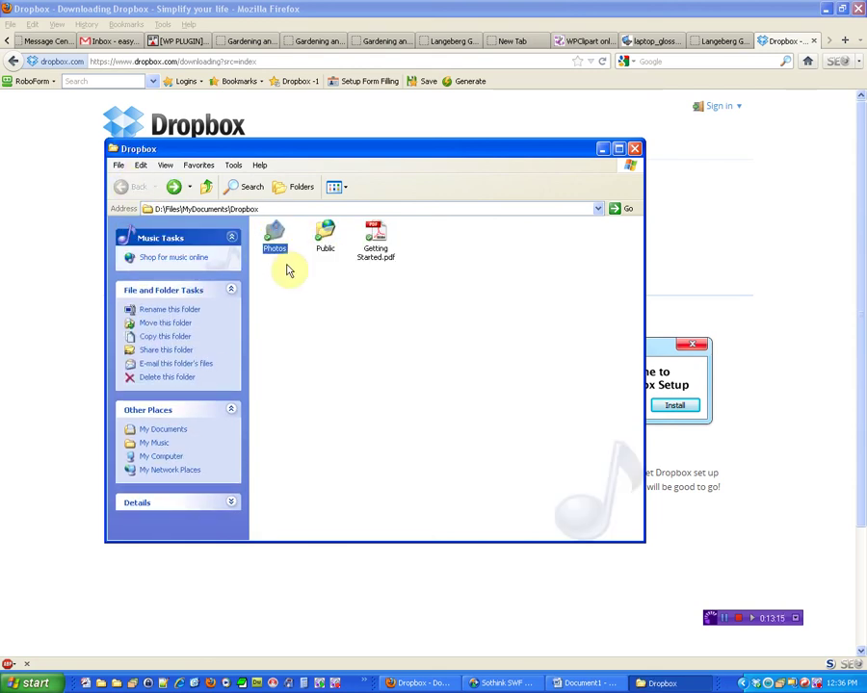
double_click(277, 252)
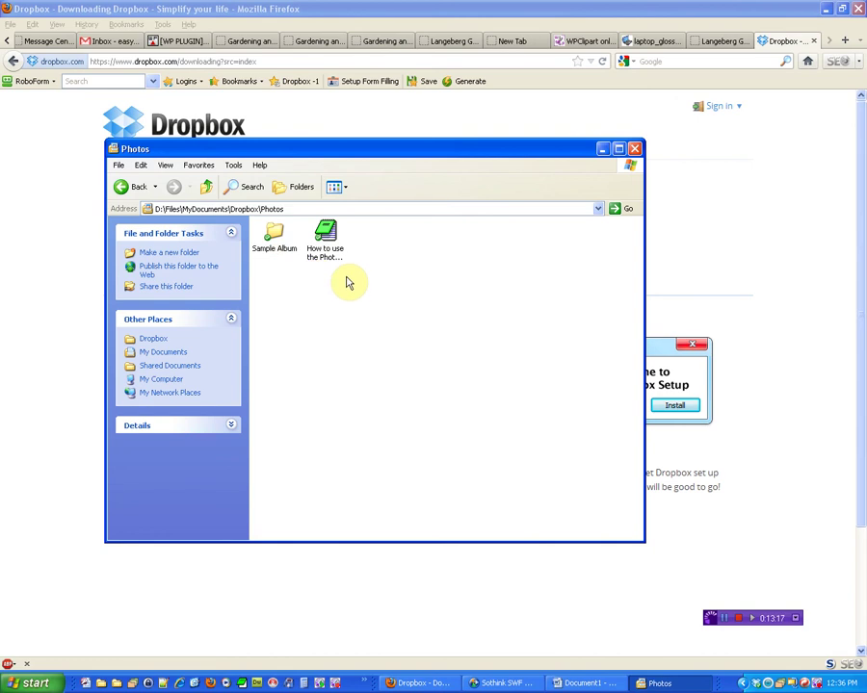
left_click(124, 189)
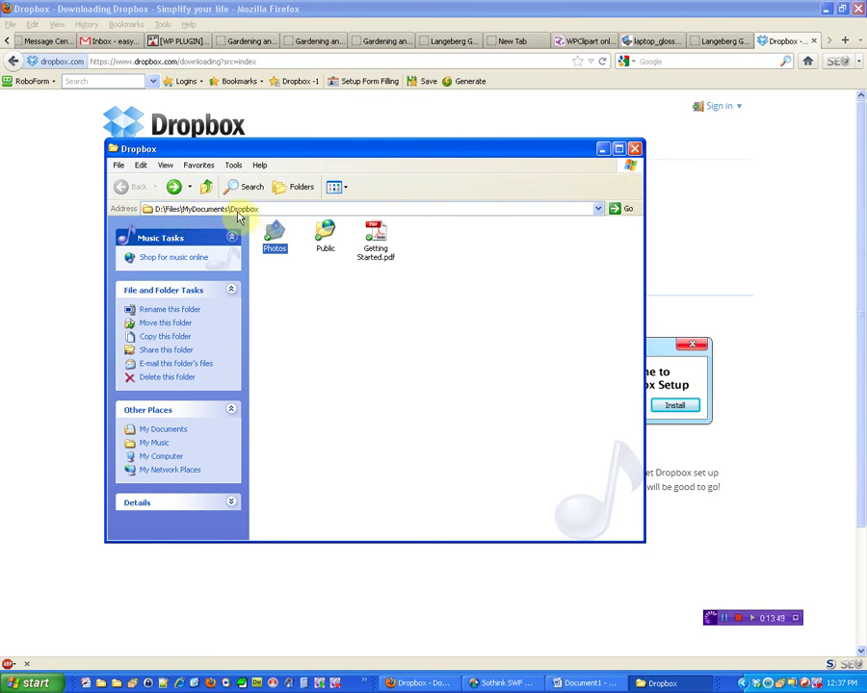
Create a new folder named EasyAs in the Dropbox folder
left_click(448, 344)
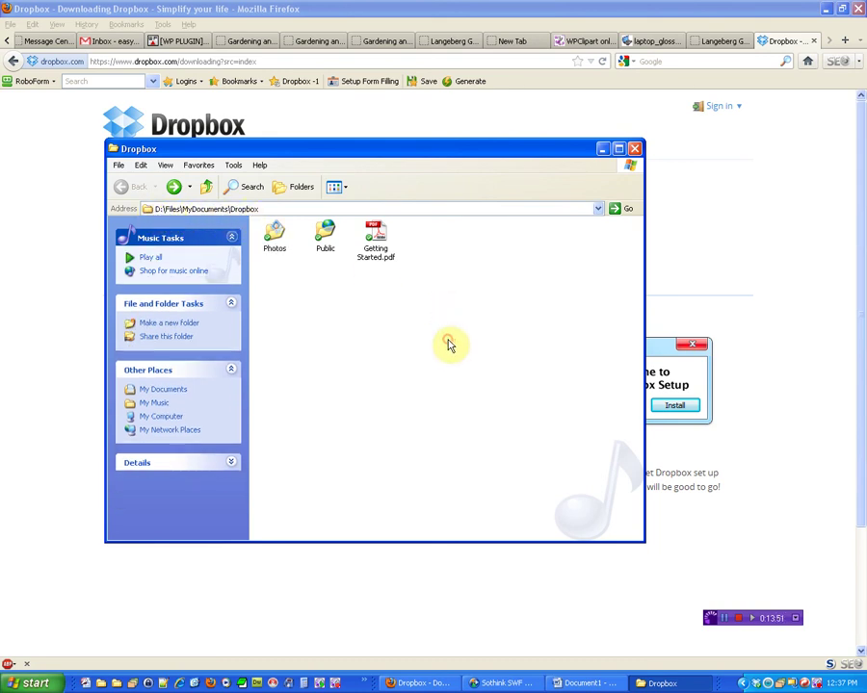
right_click(449, 289)
mouse_move(510, 528)
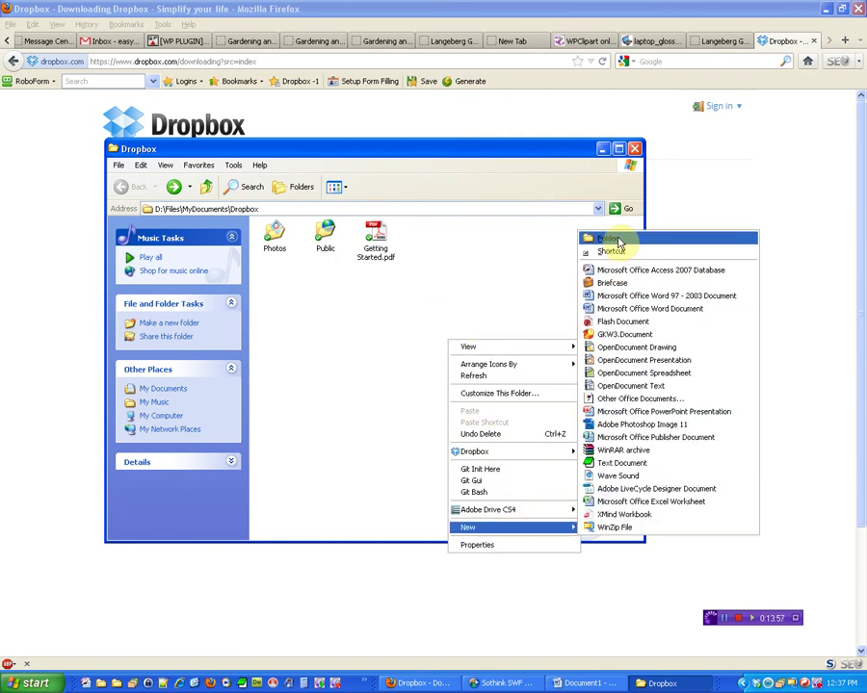
left_click(620, 242)
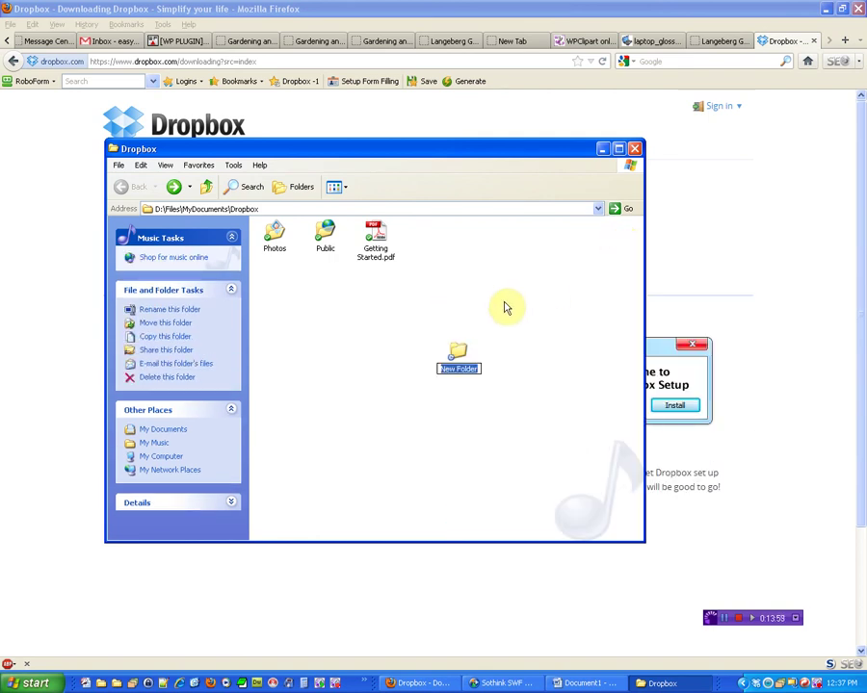
type("EasyAs")
left_click(498, 296)
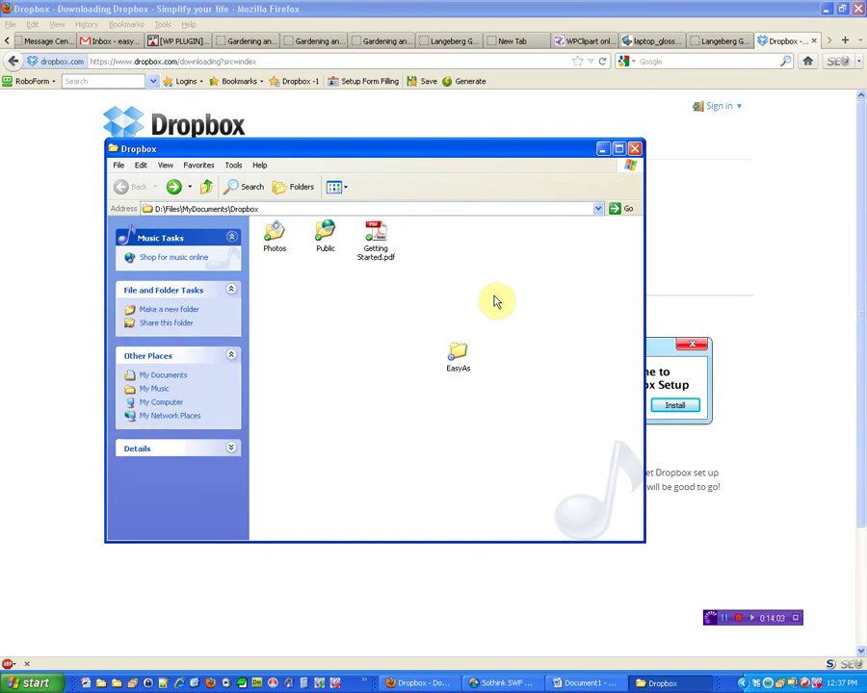
Move the EasyAs folder up into the first row, beside Getting Started.pdf
left_click(459, 358)
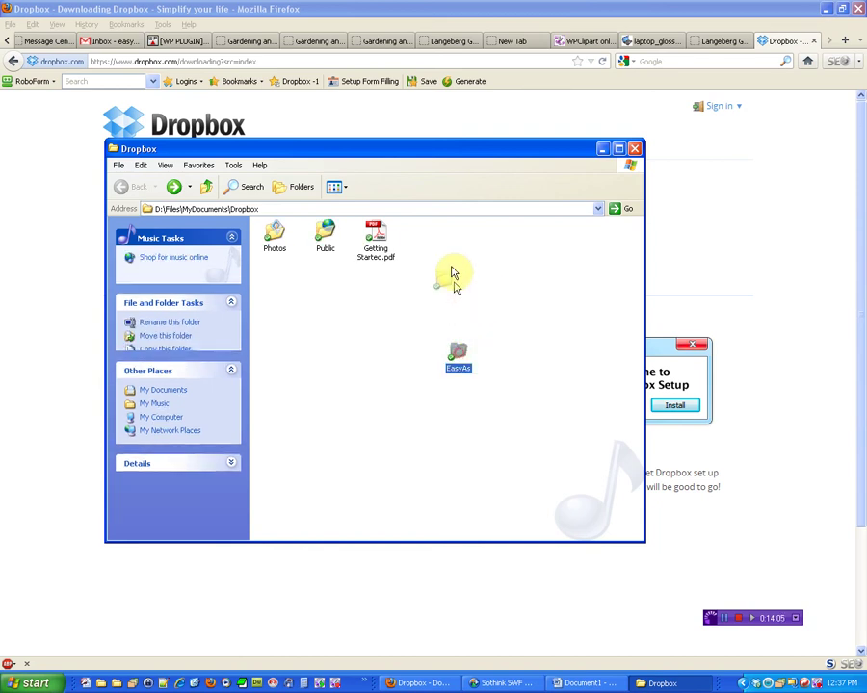
left_click_drag(455, 275, 439, 241)
left_click(498, 283)
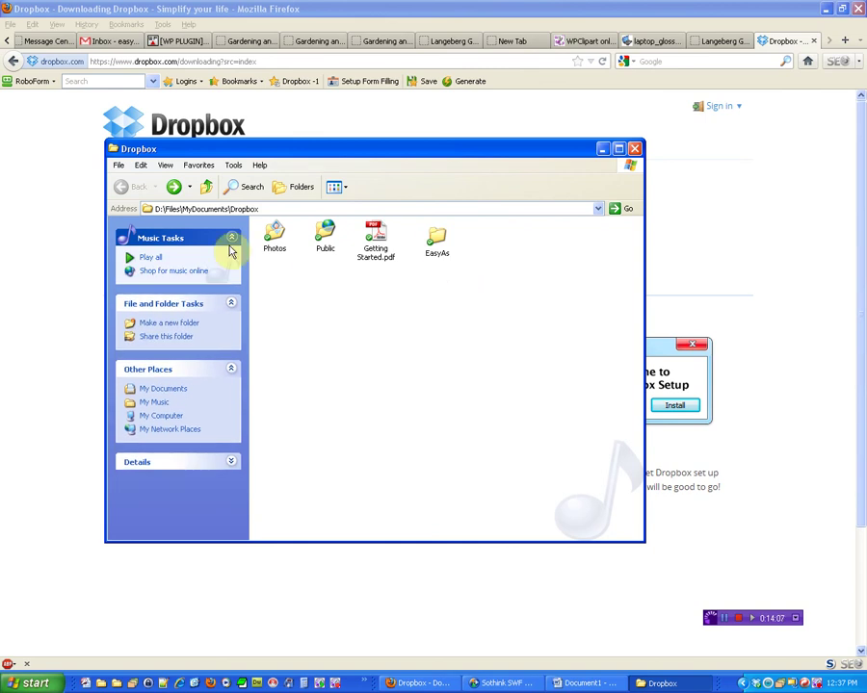
left_click(430, 241)
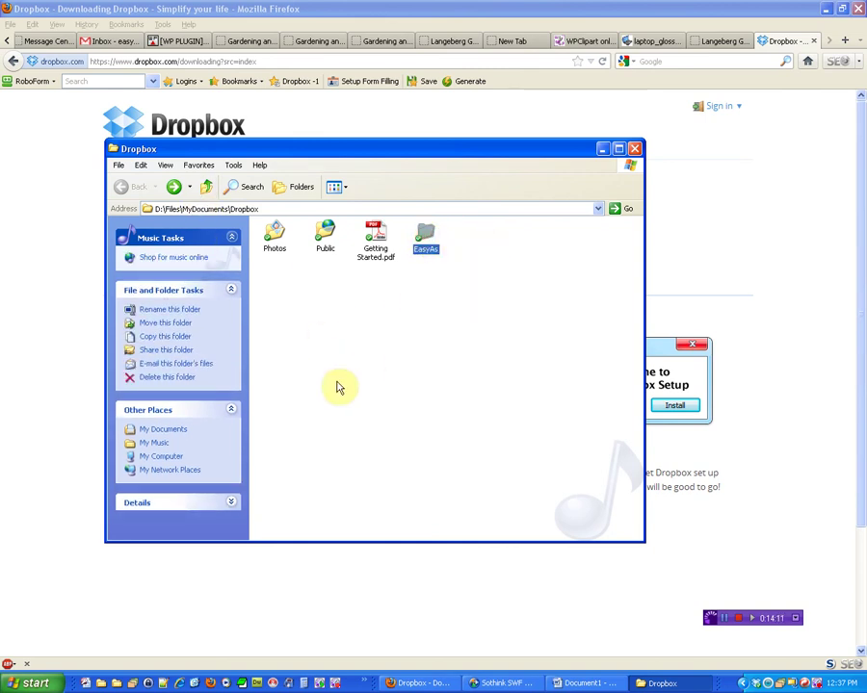
right_click(324, 305)
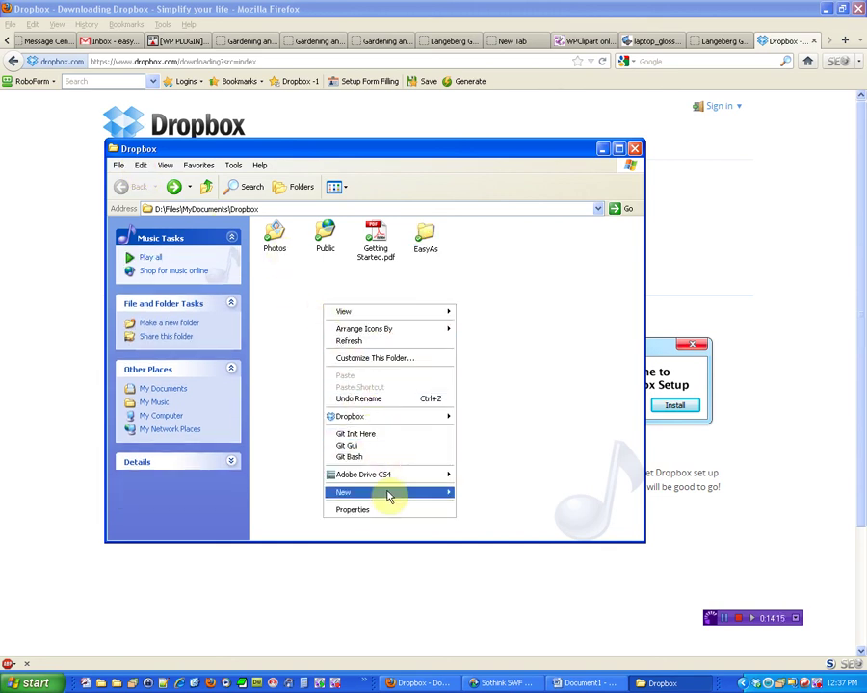
mouse_move(387, 493)
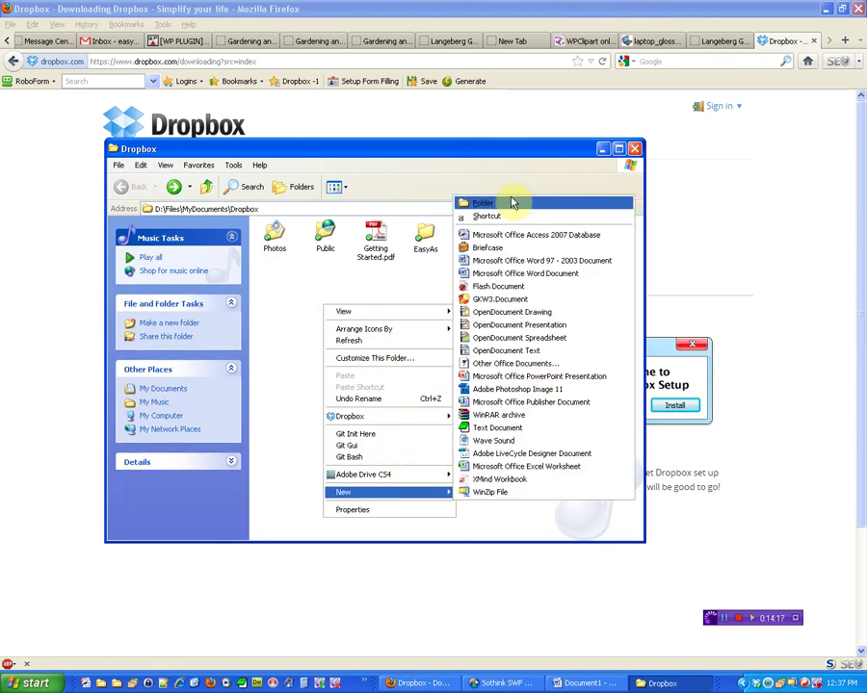
left_click(389, 287)
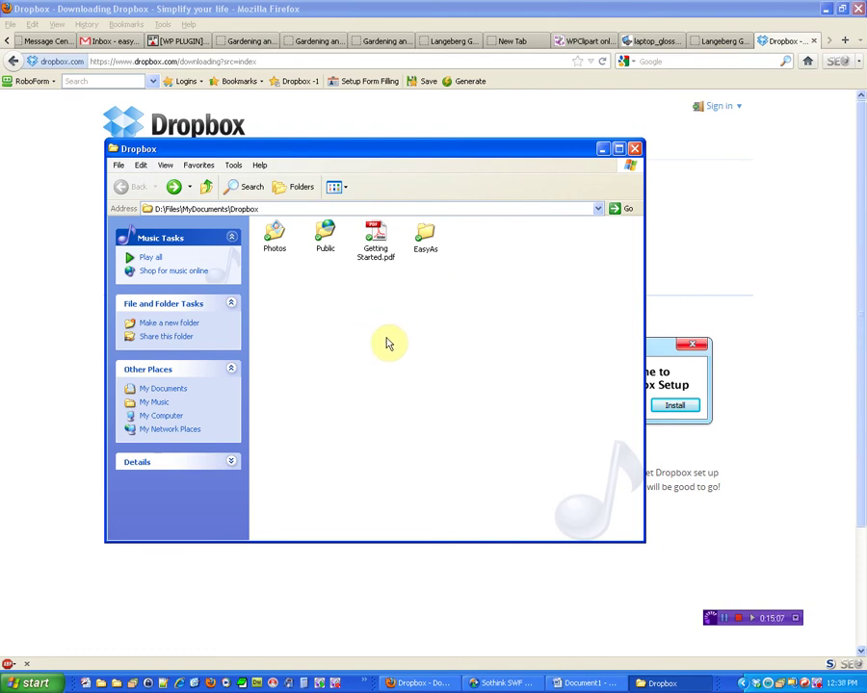
left_click(345, 148)
left_click(317, 320)
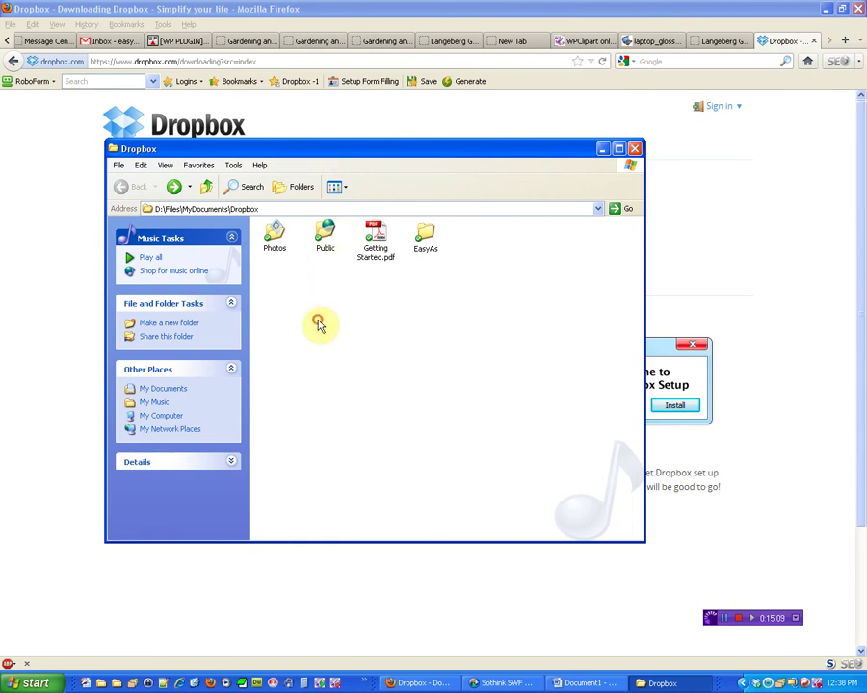
left_click_drag(318, 323, 320, 323)
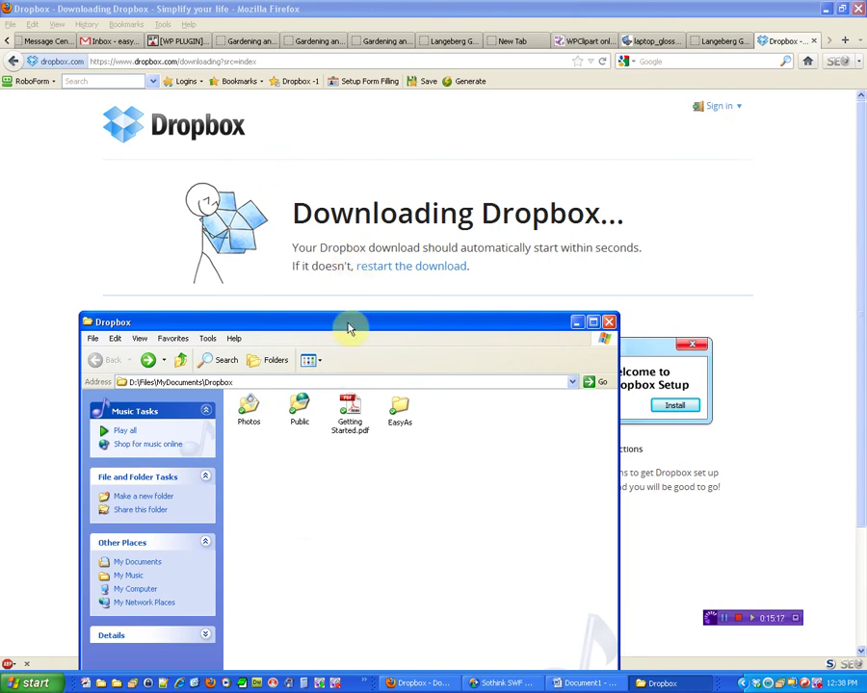
left_click_drag(344, 323, 340, 197)
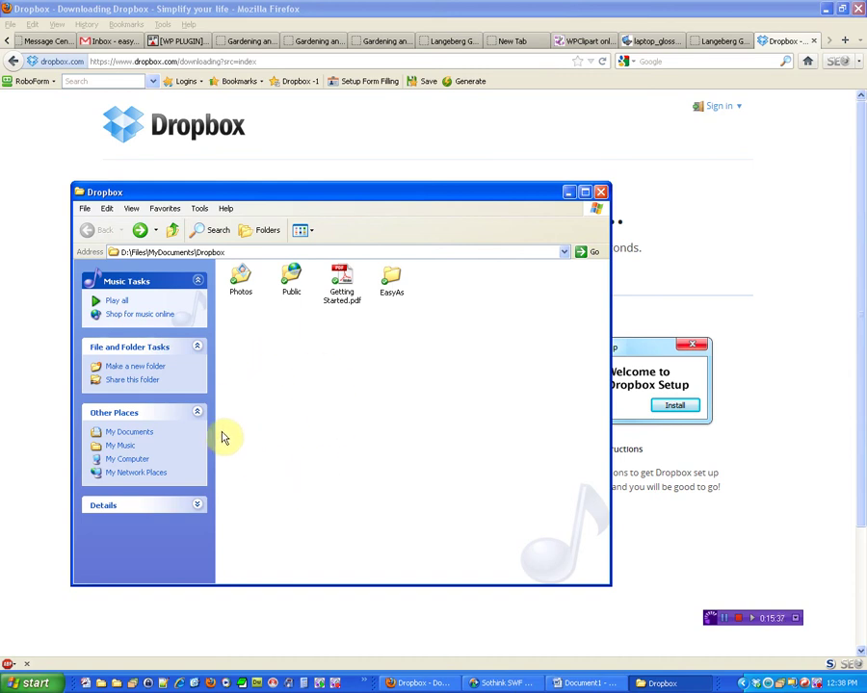
left_click(258, 474)
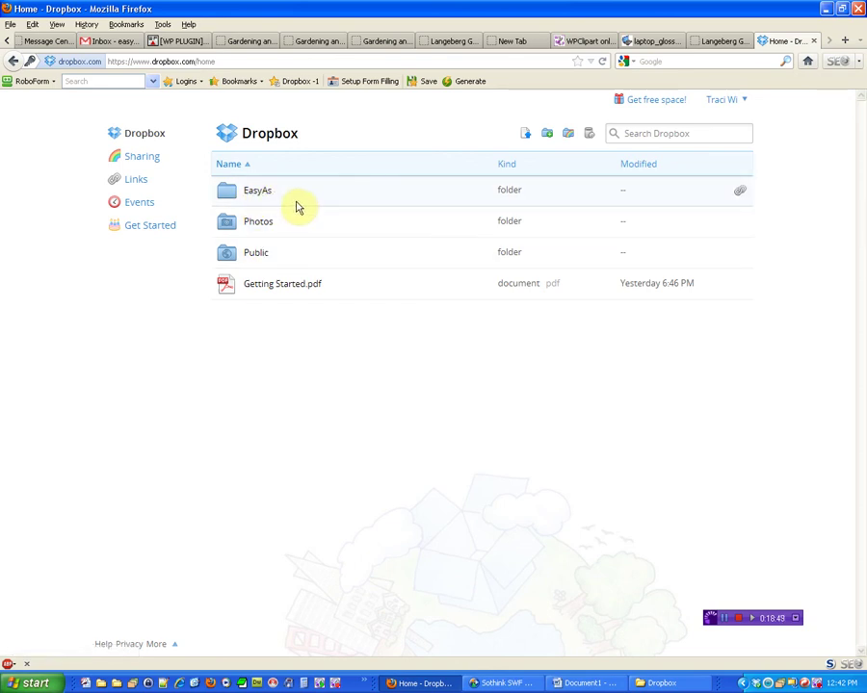
Check the contents of the EasyAs folder on the Dropbox website and in the local Dropbox folder, then minimise the local folder window
left_click(261, 193)
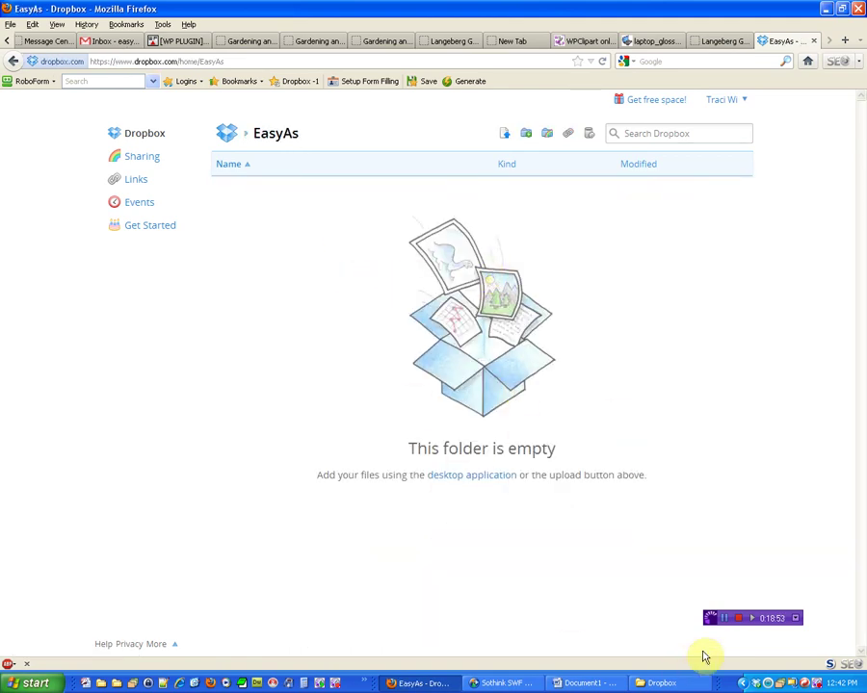
left_click(657, 683)
left_click(431, 425)
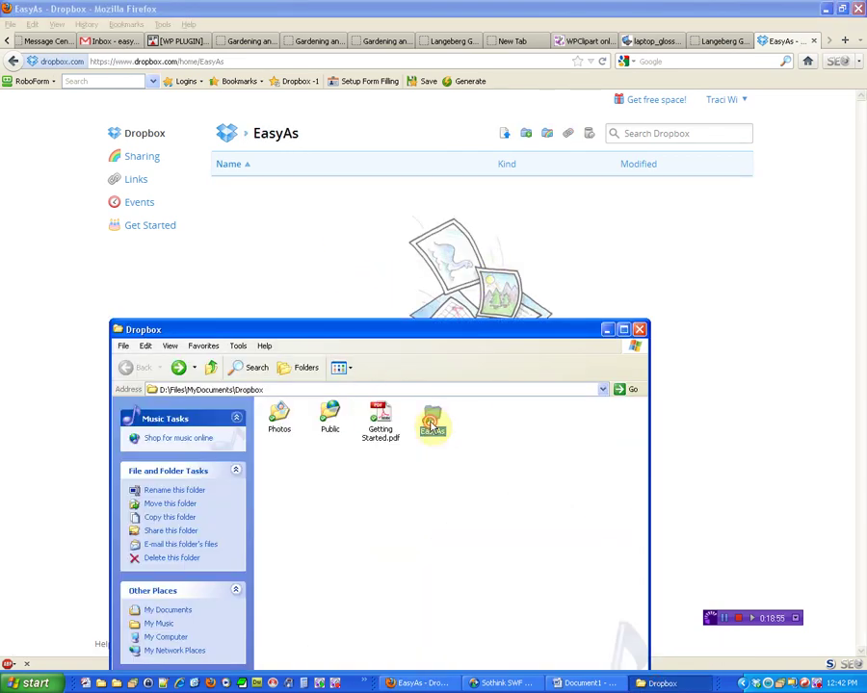
double_click(432, 425)
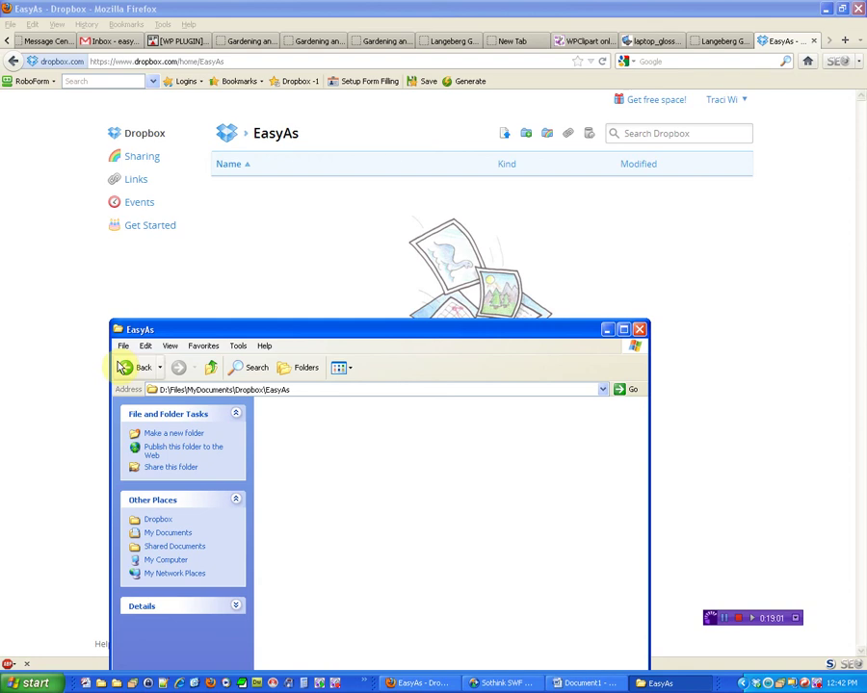
left_click(128, 367)
left_click(606, 329)
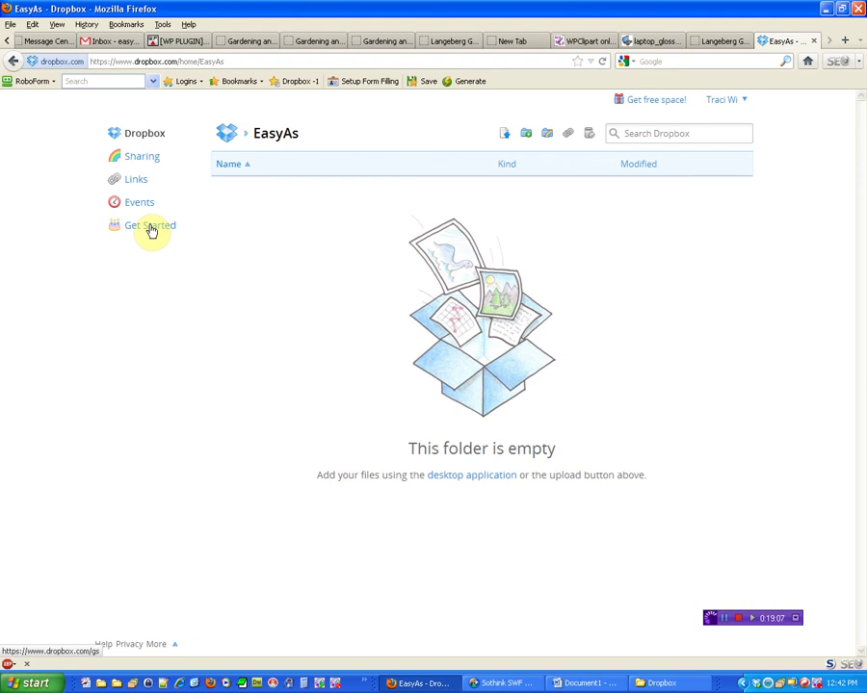
Review the Get Started quests on the Dropbox website and return to the main file list
left_click(150, 227)
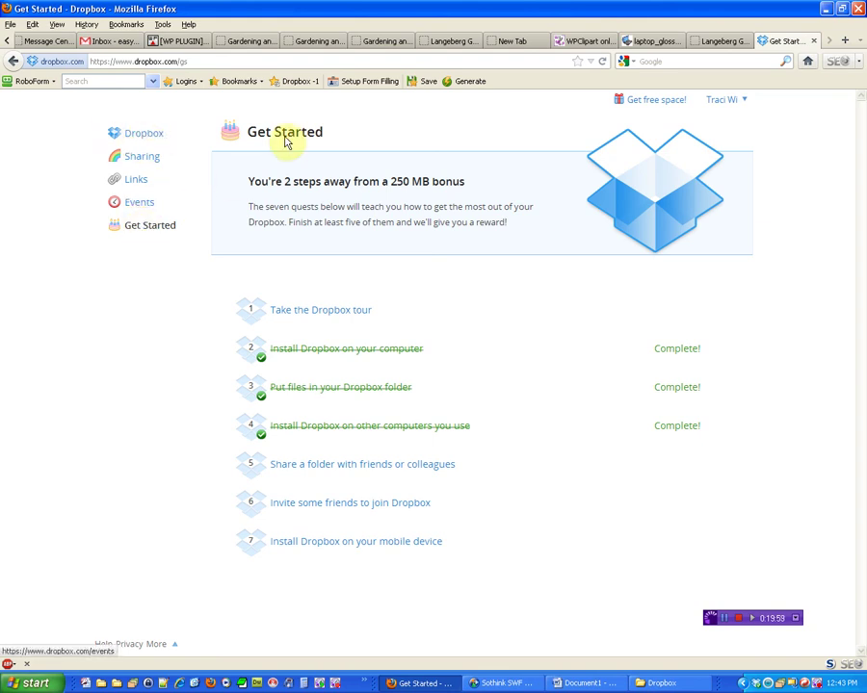
left_click(145, 140)
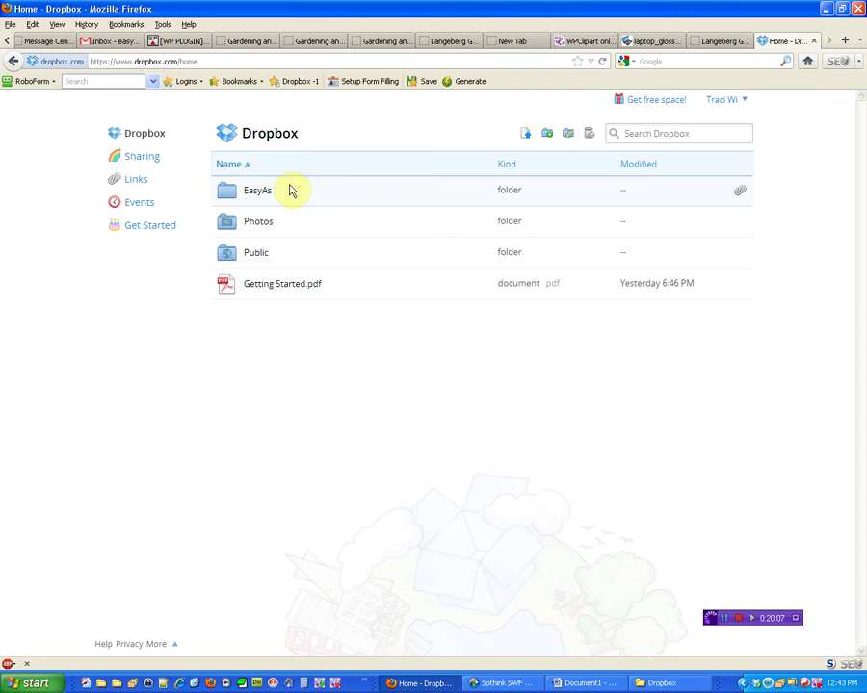
Place the local Dropbox folder window below the website's file list, and delete Getting Started.pdf on the website
left_click(660, 683)
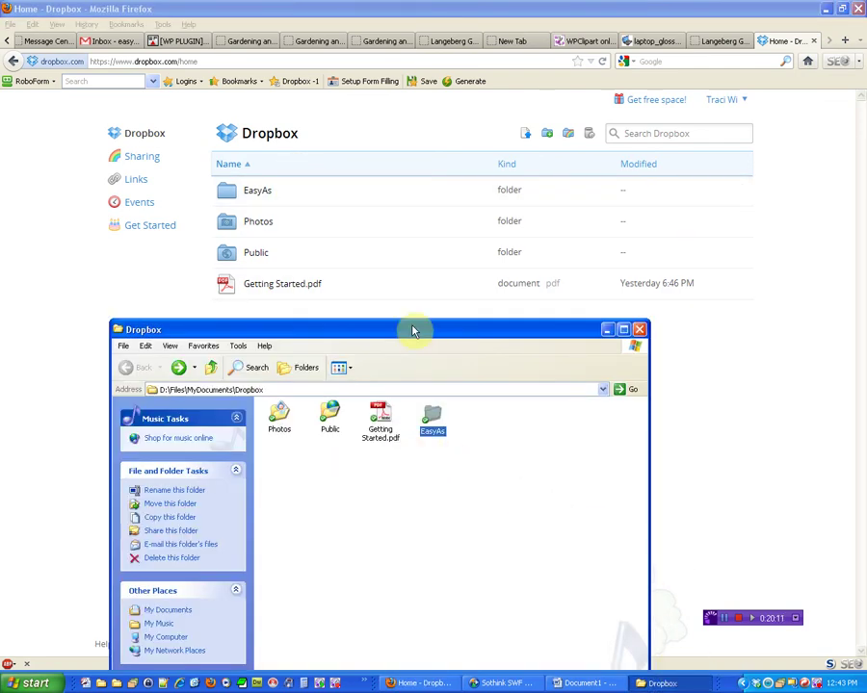
left_click_drag(412, 330, 428, 362)
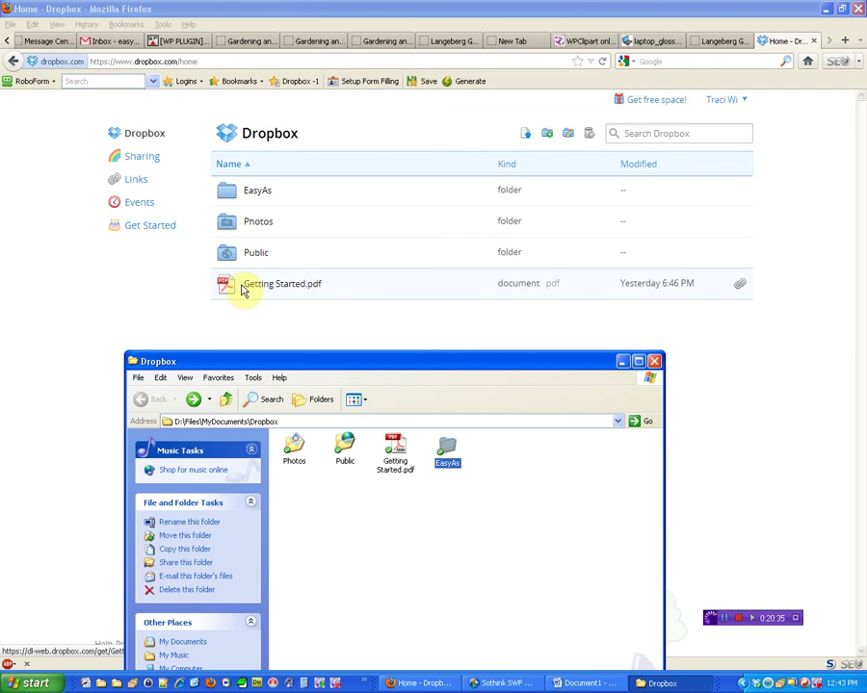
left_click(281, 289)
right_click(281, 291)
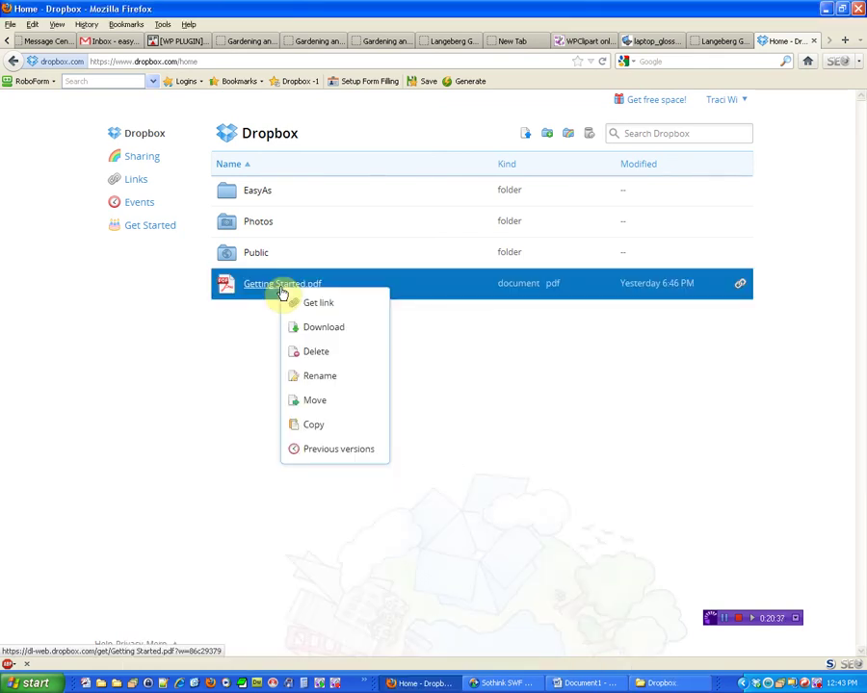
left_click(311, 353)
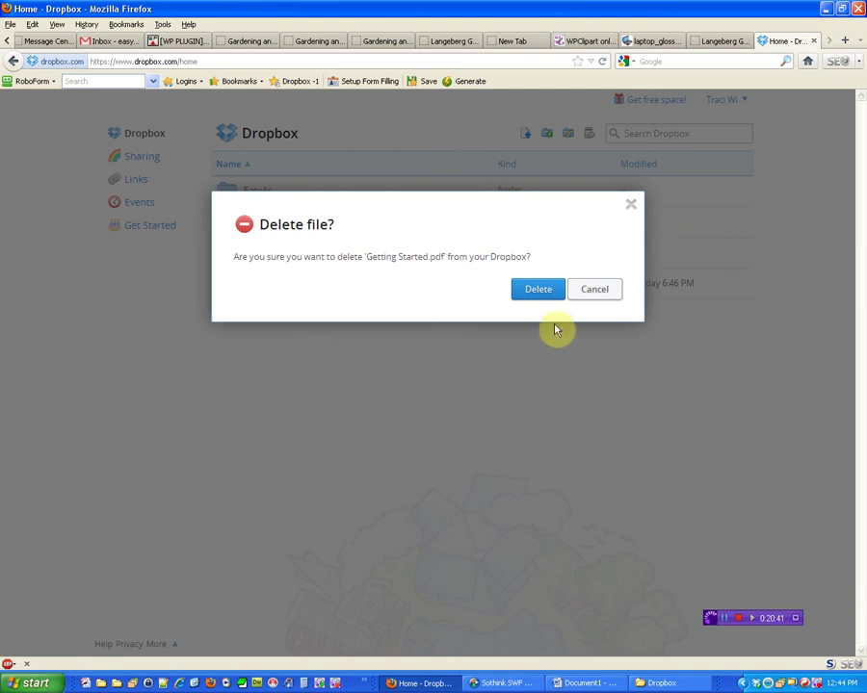
left_click(532, 289)
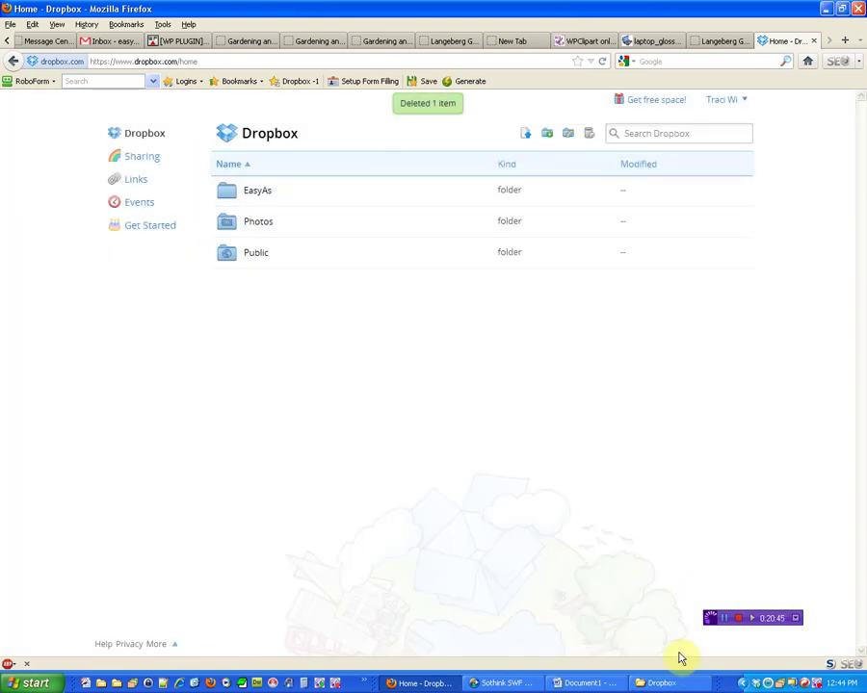
In the local Dropbox folder window, move the EasyAs folder beside Public and shift the window slightly up
left_click(661, 683)
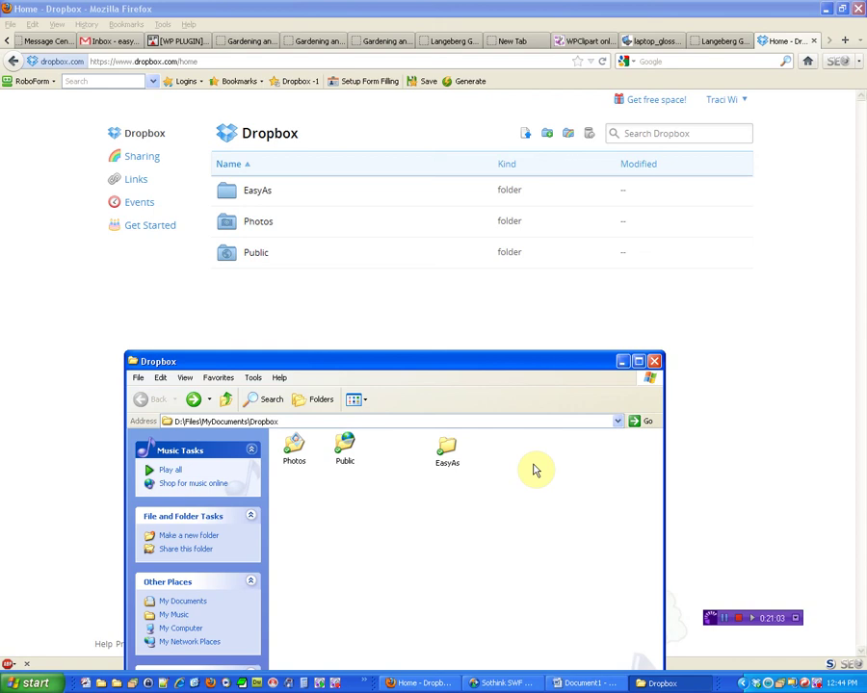
left_click_drag(443, 451, 391, 450)
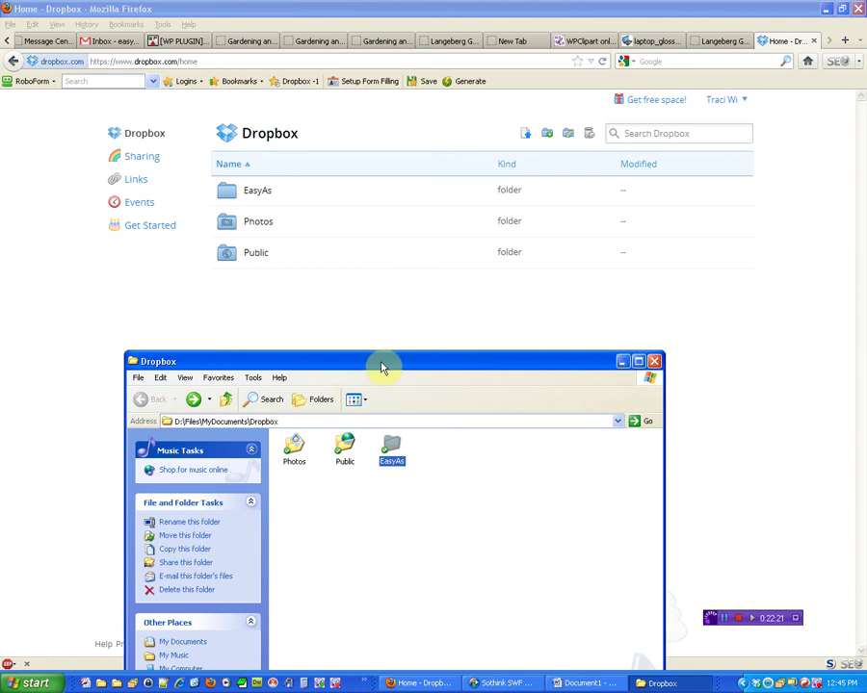
left_click_drag(380, 364, 393, 311)
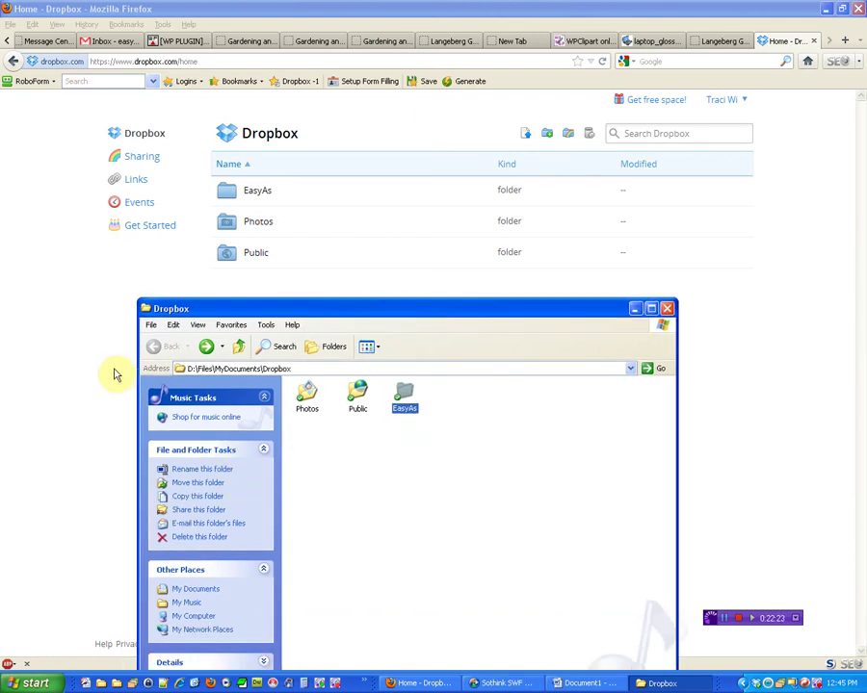